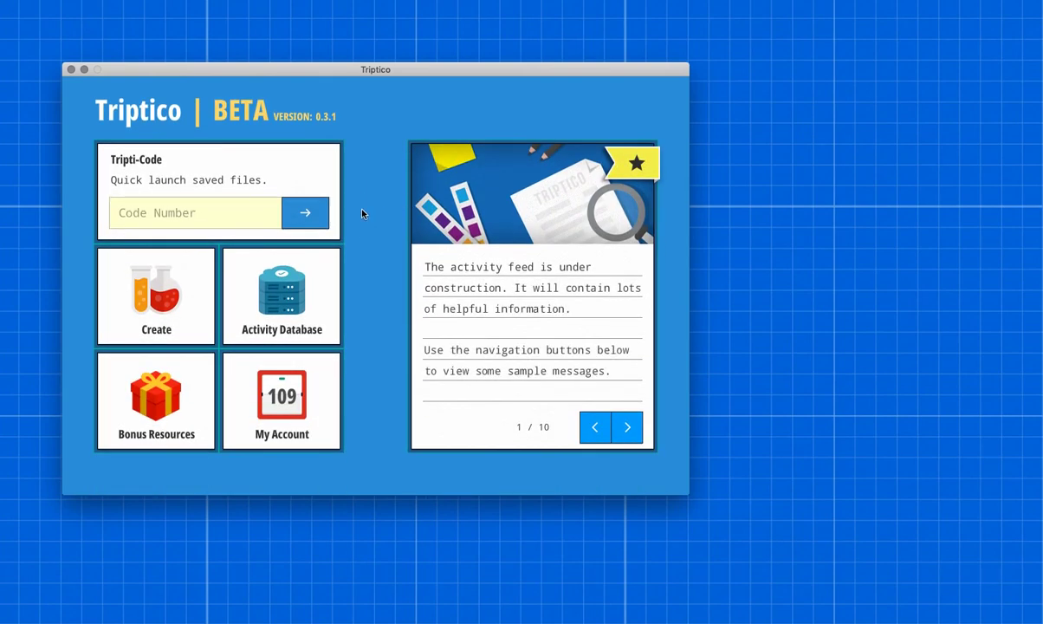
Step: Create a new simple list with one column and 12 rows
click(169, 306)
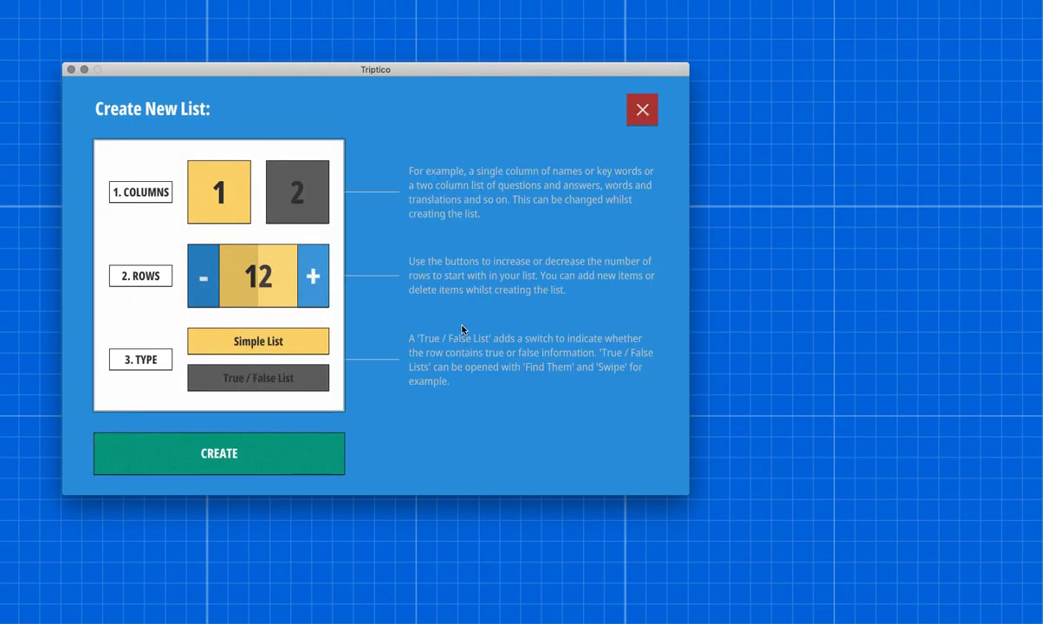
click(292, 194)
click(207, 186)
click(285, 284)
click(285, 284)
click(285, 284)
click(285, 285)
click(285, 285)
click(217, 285)
click(218, 285)
click(217, 285)
click(218, 285)
click(217, 285)
click(217, 285)
click(218, 285)
click(217, 285)
double_click(217, 285)
click(279, 284)
click(285, 284)
click(231, 451)
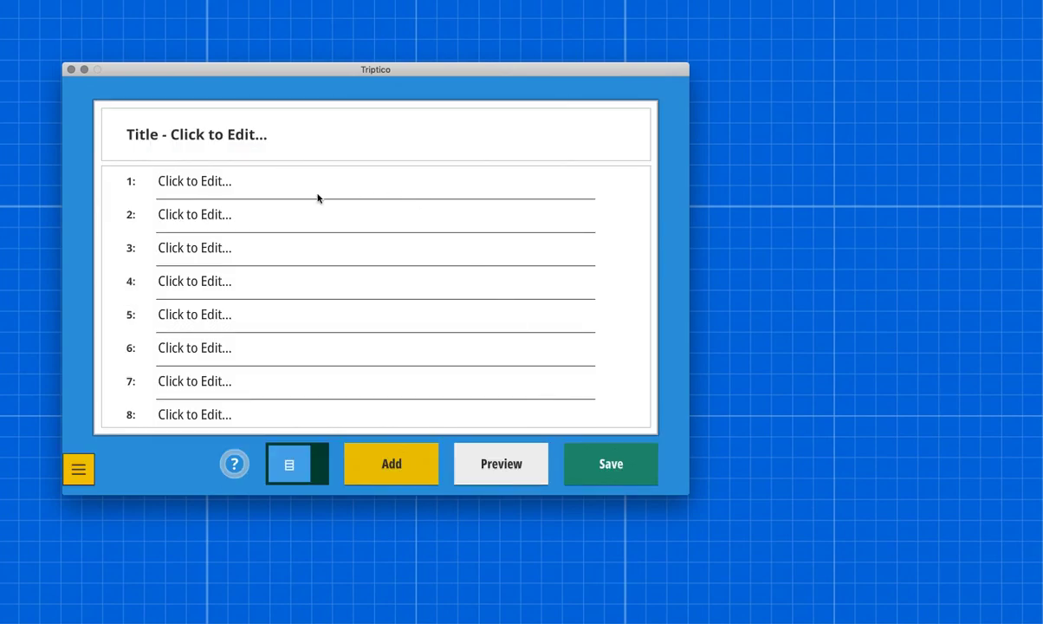
Step: Set the list's title to "Seven Times Table"
scroll(286, 345, down, 5)
scroll(286, 345, up, 4)
scroll(287, 345, up, 1)
click(259, 138)
text(Seven)
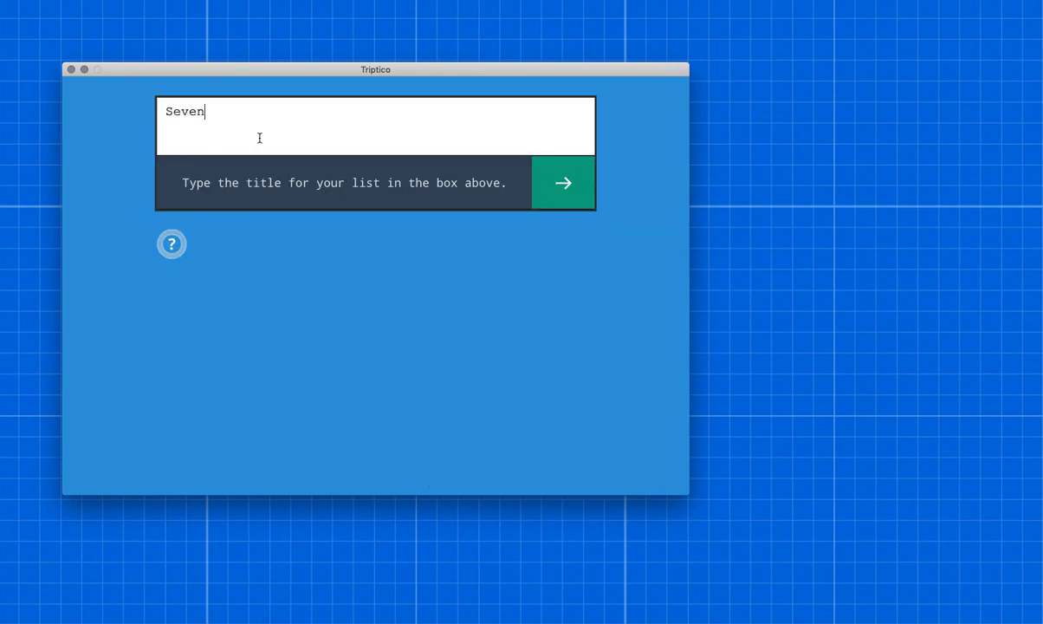
text( Times Table)
click(564, 177)
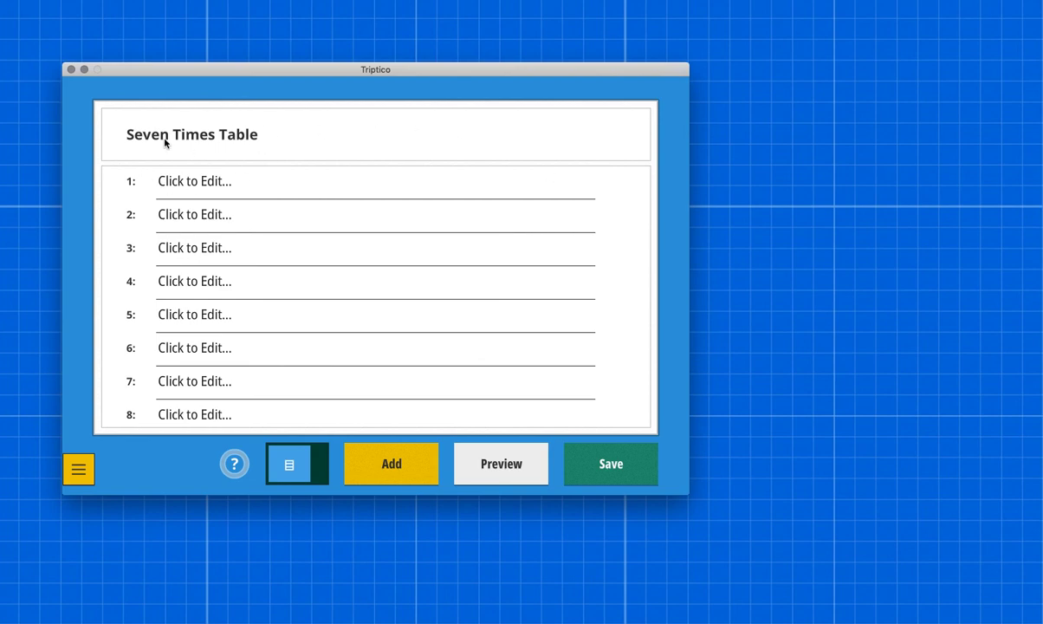
Step: Fill the first three list items with "1 x 7 = ?", "2 x 7 = ?" and "3 x 7 = ?"
click(206, 184)
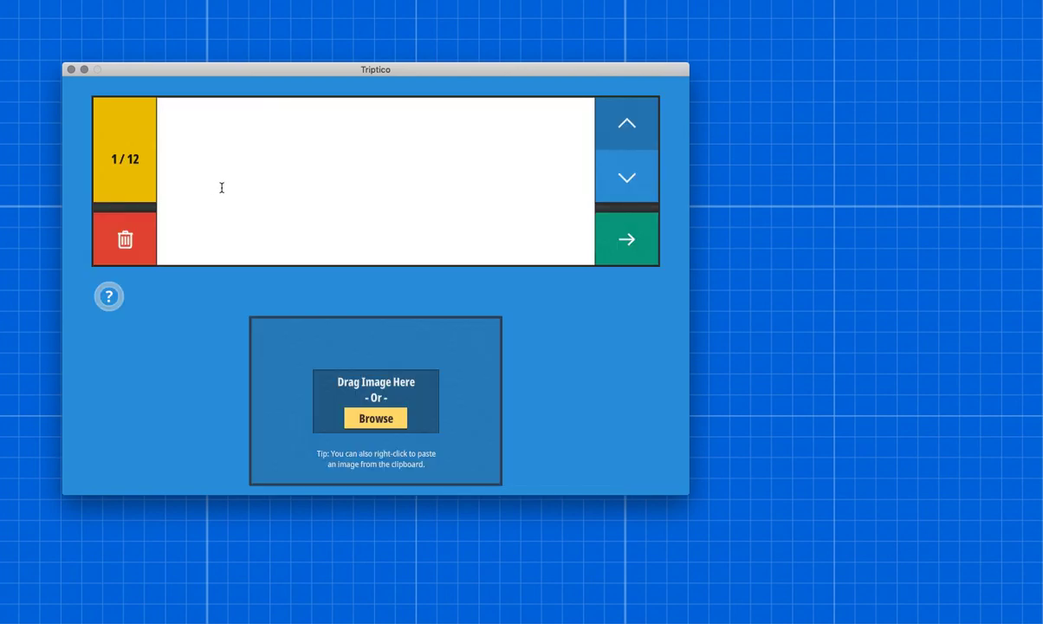
text(1 x 7 = ?)
click(628, 179)
text(2 x 7 = ?)
click(620, 174)
text(3 x 7 = ?)
click(629, 244)
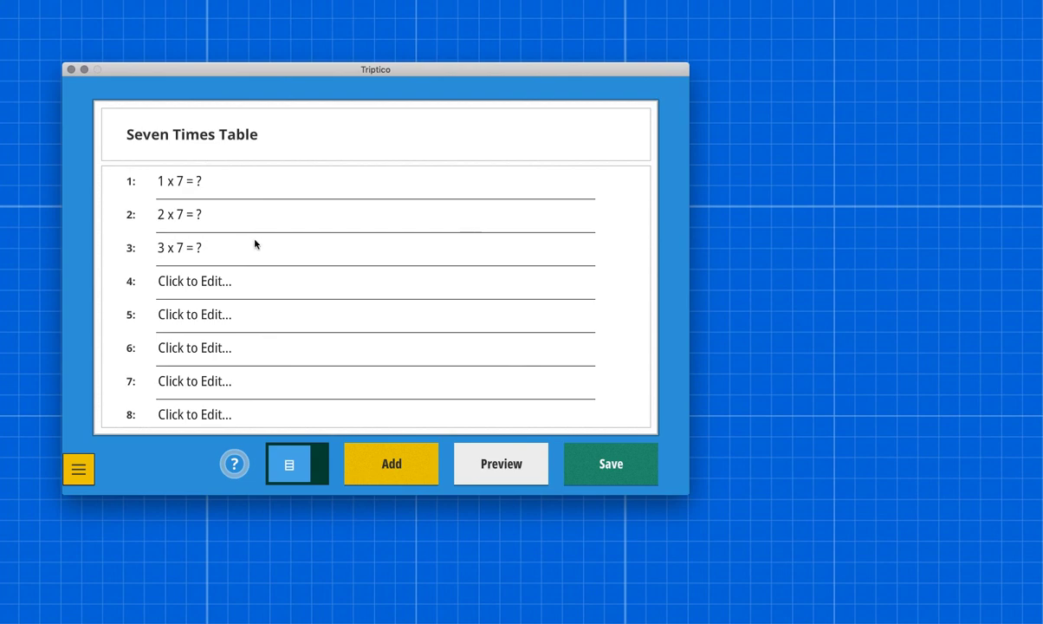
Step: Import the copied questions from "4 x 7 = ?" through "12 x 7 = ?" into the list, without a trailing line break
click(79, 470)
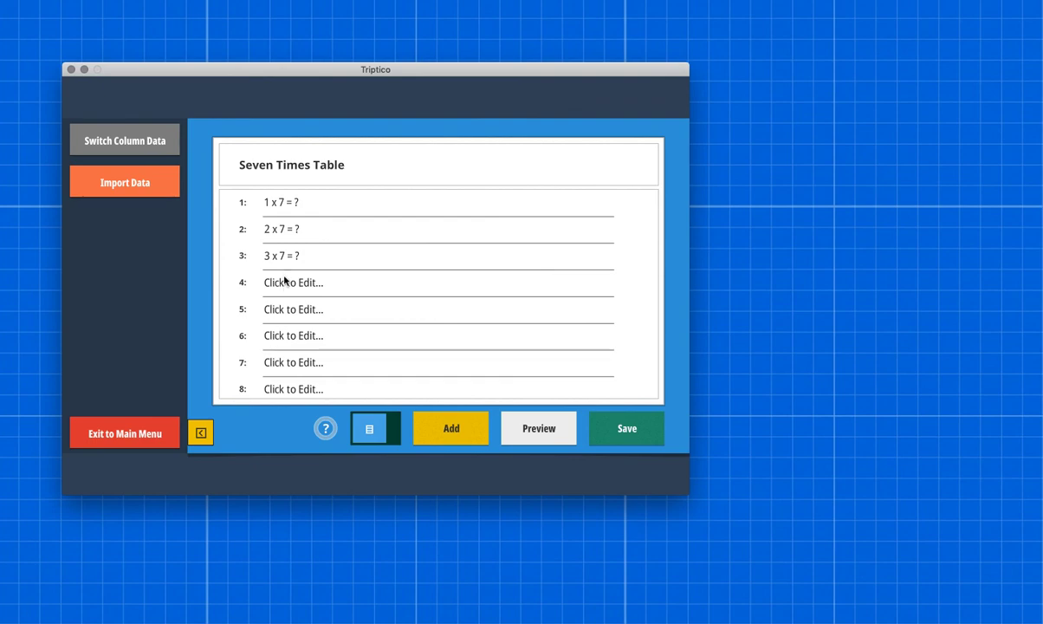
click(135, 181)
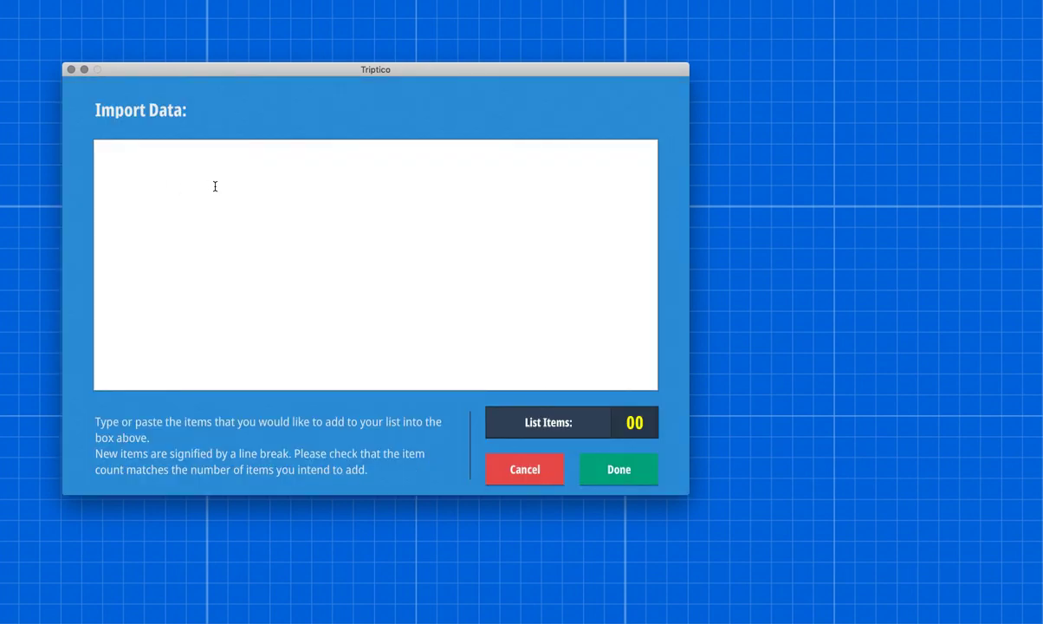
right_click(215, 188)
click(236, 216)
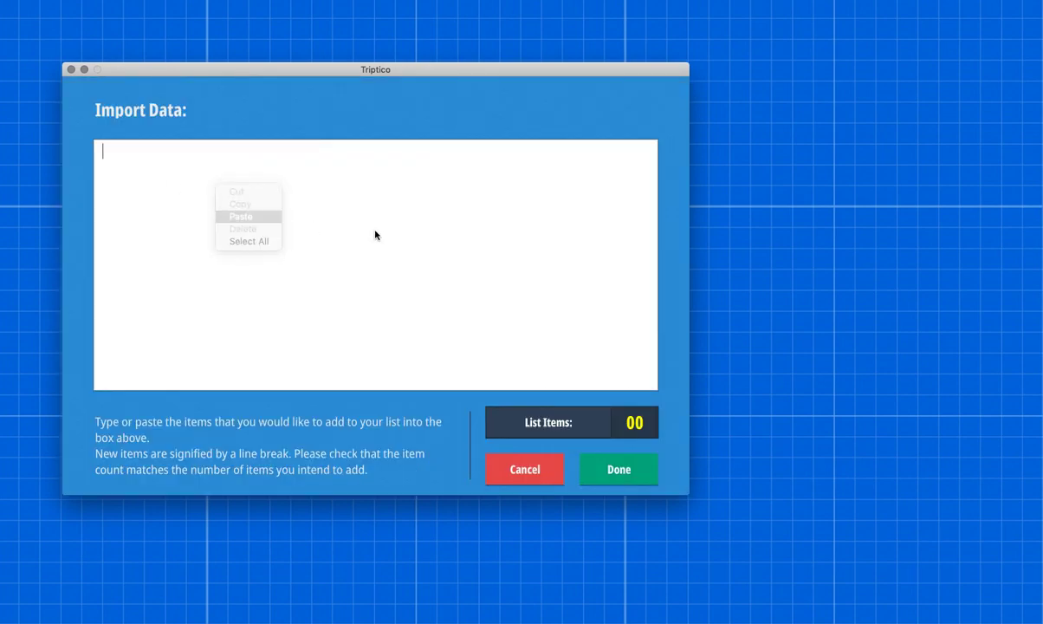
key(BackSpace)
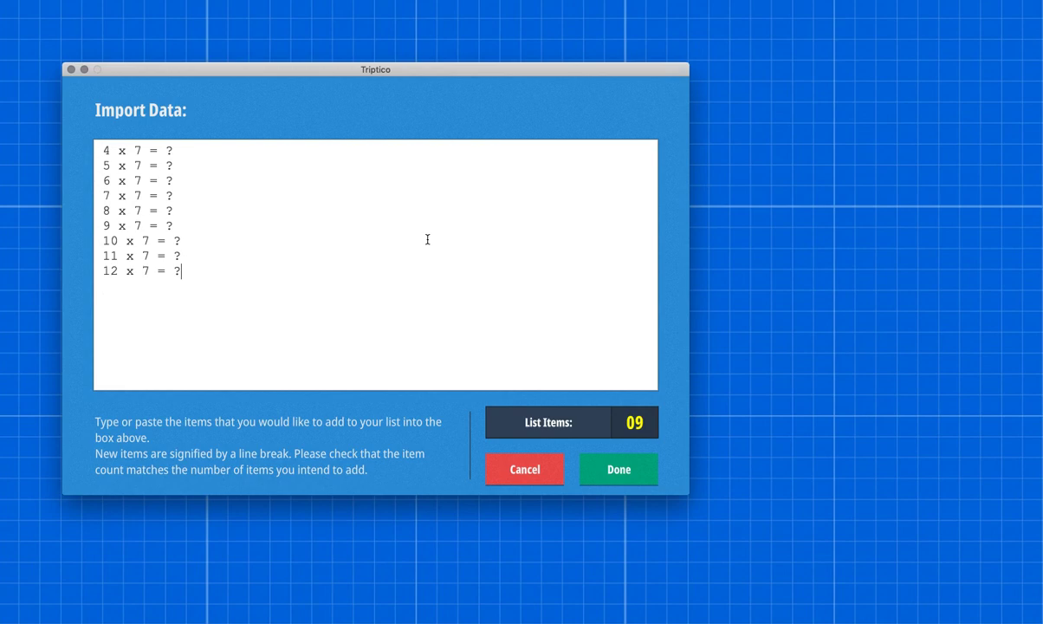
click(643, 470)
scroll(373, 315, down, 3)
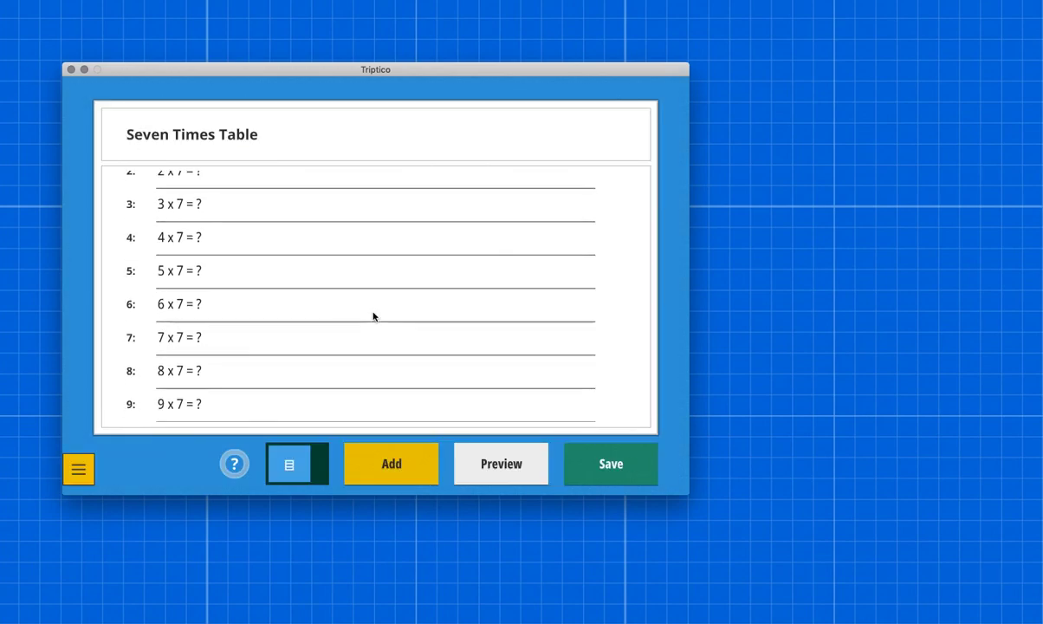
scroll(373, 316, down, 2)
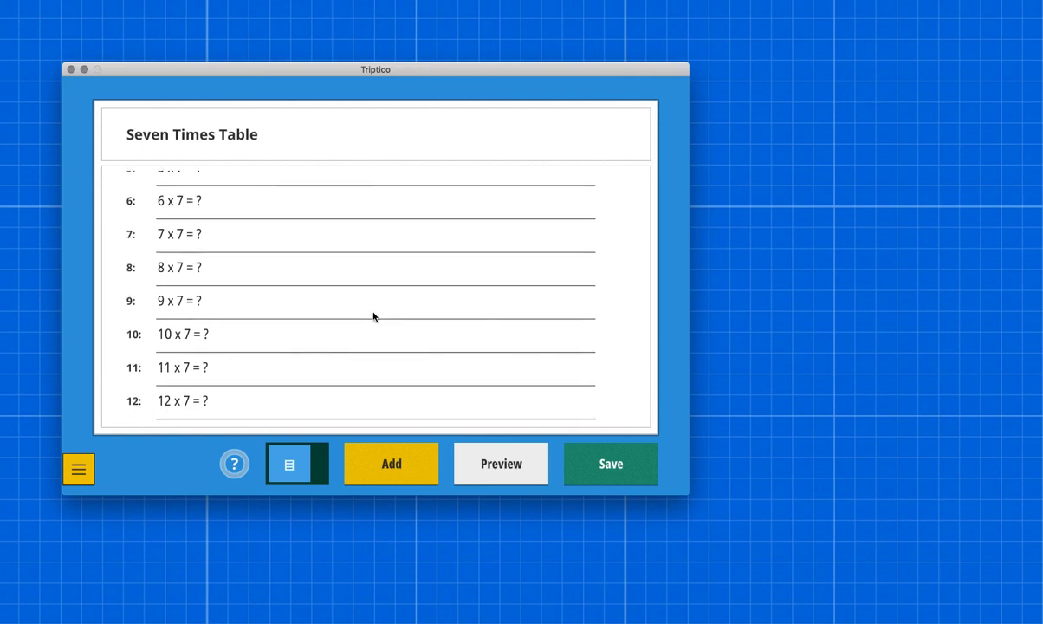
scroll(373, 314, up, 2)
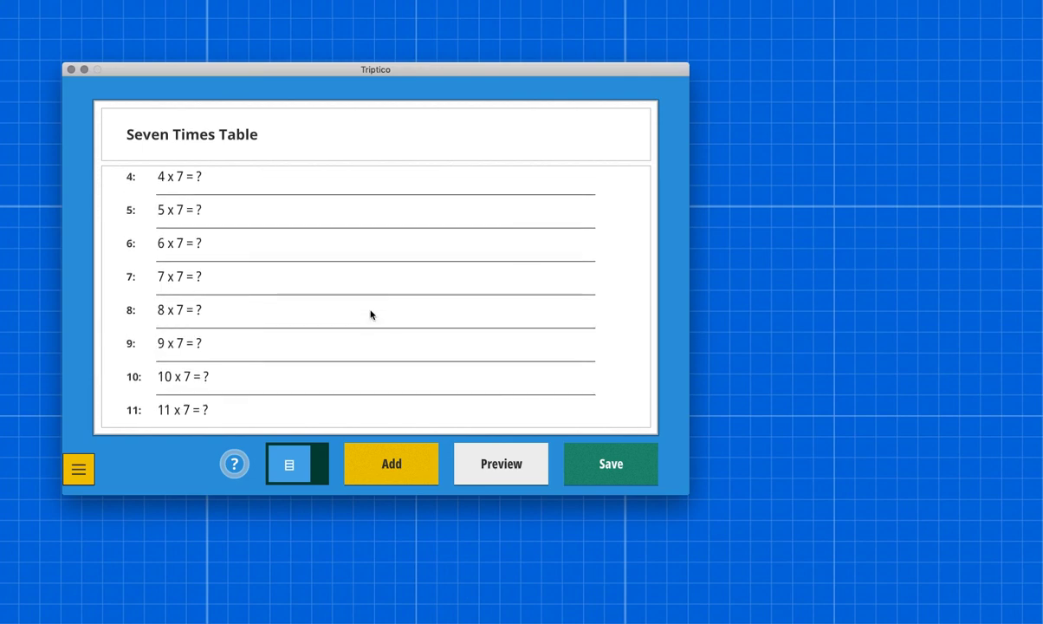
right_click(320, 276)
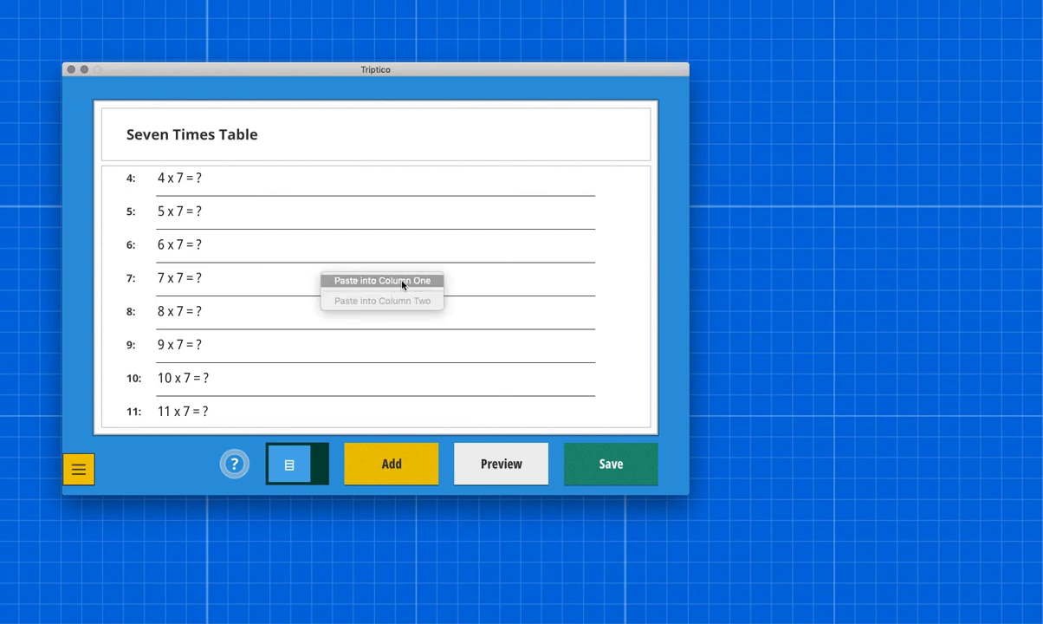
click(533, 276)
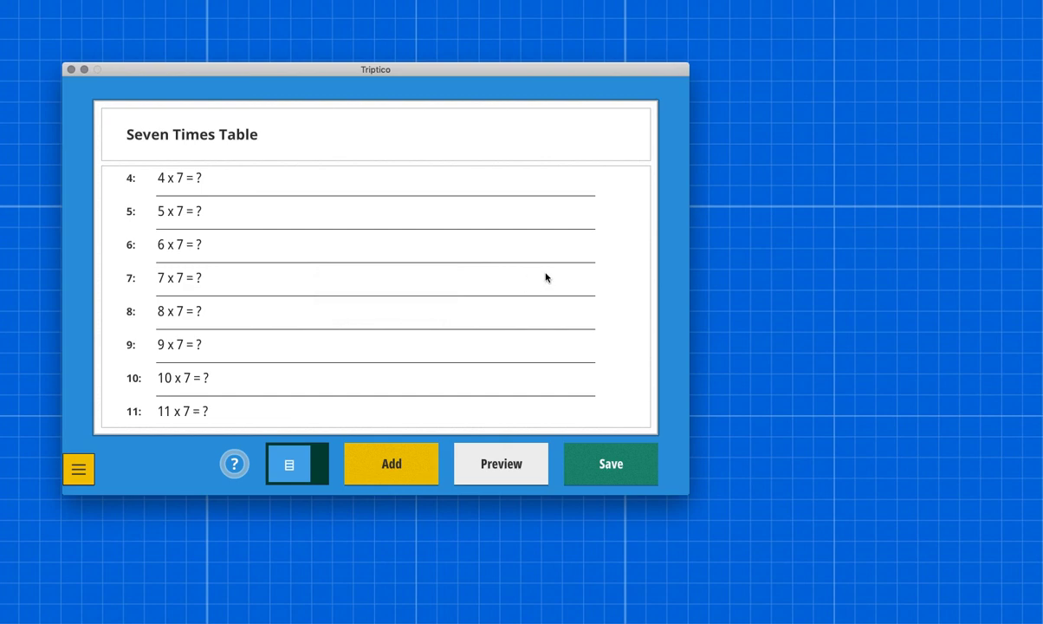
Step: Preview the list with Card Board, dealing cards with the number side displayed, and shuffle them
click(487, 446)
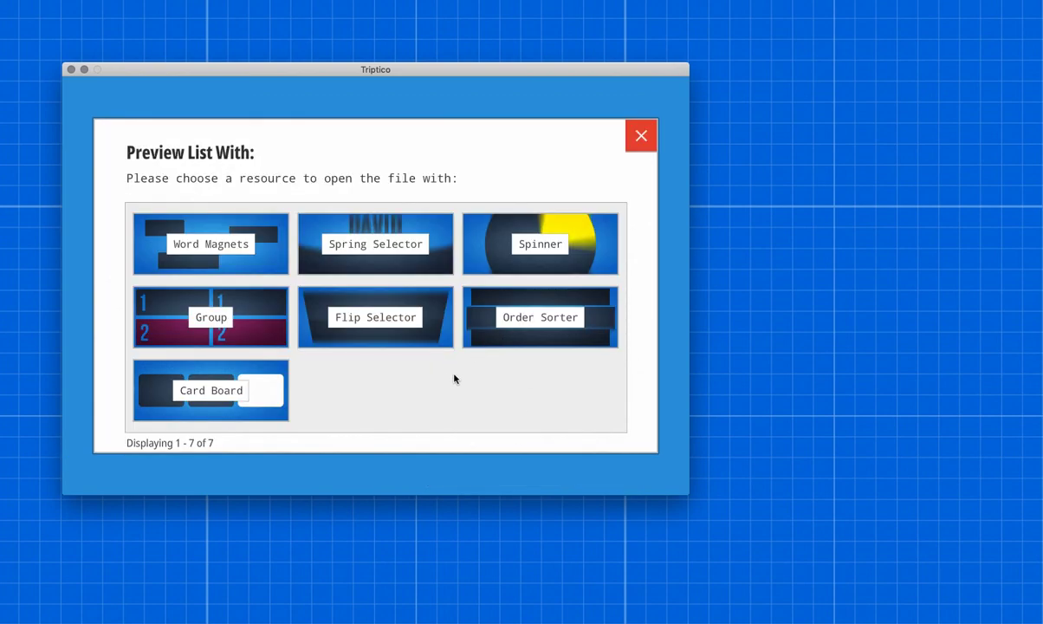
click(278, 391)
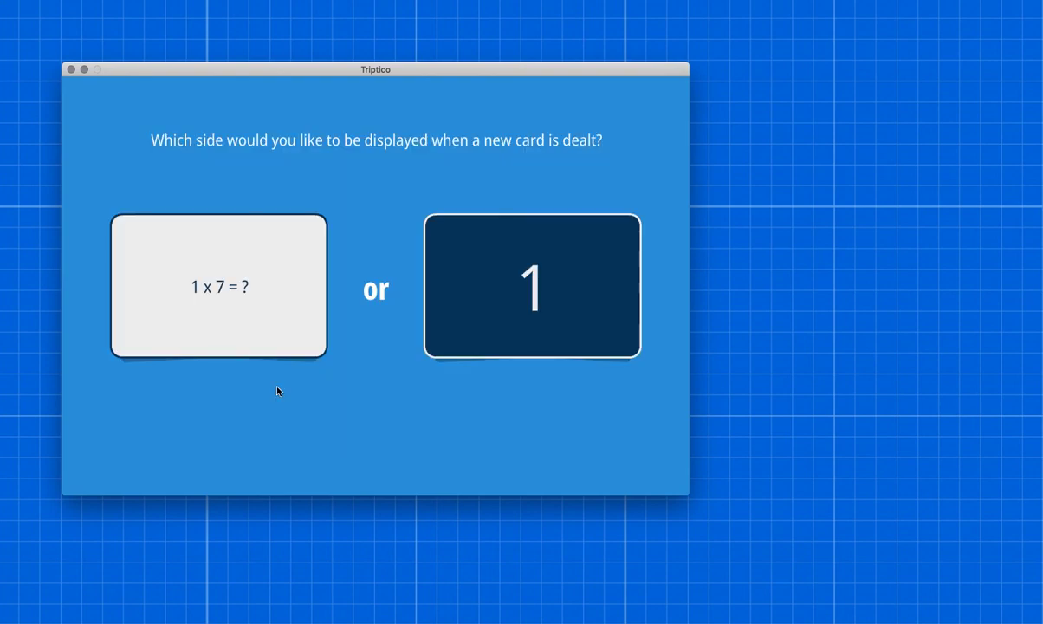
click(542, 293)
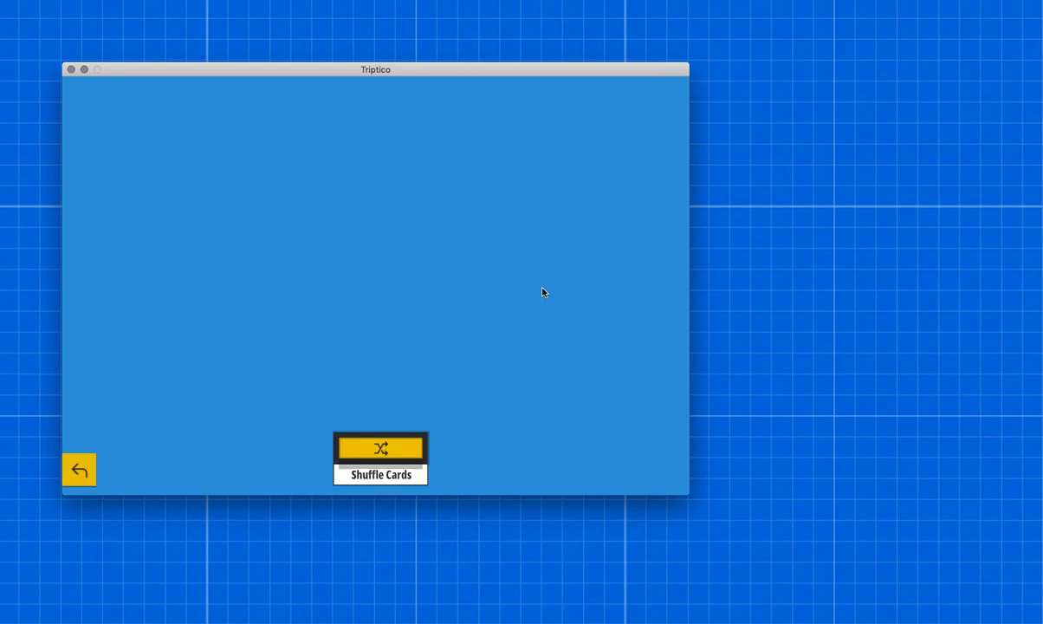
click(392, 448)
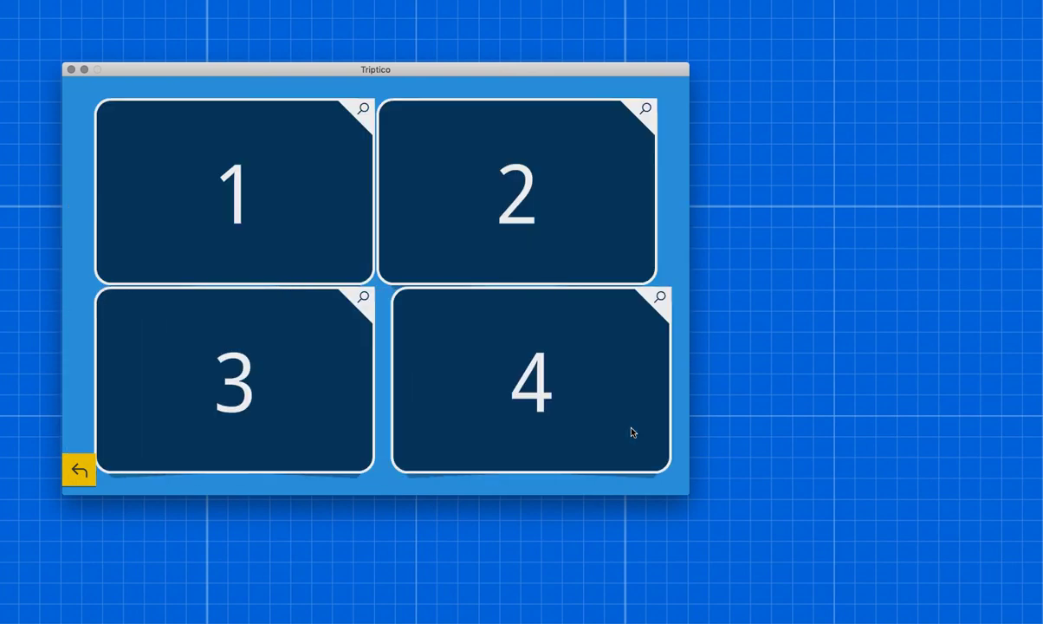
Step: Flip cards 1, 2 and 4 to view their questions, and return to the list editor
click(262, 198)
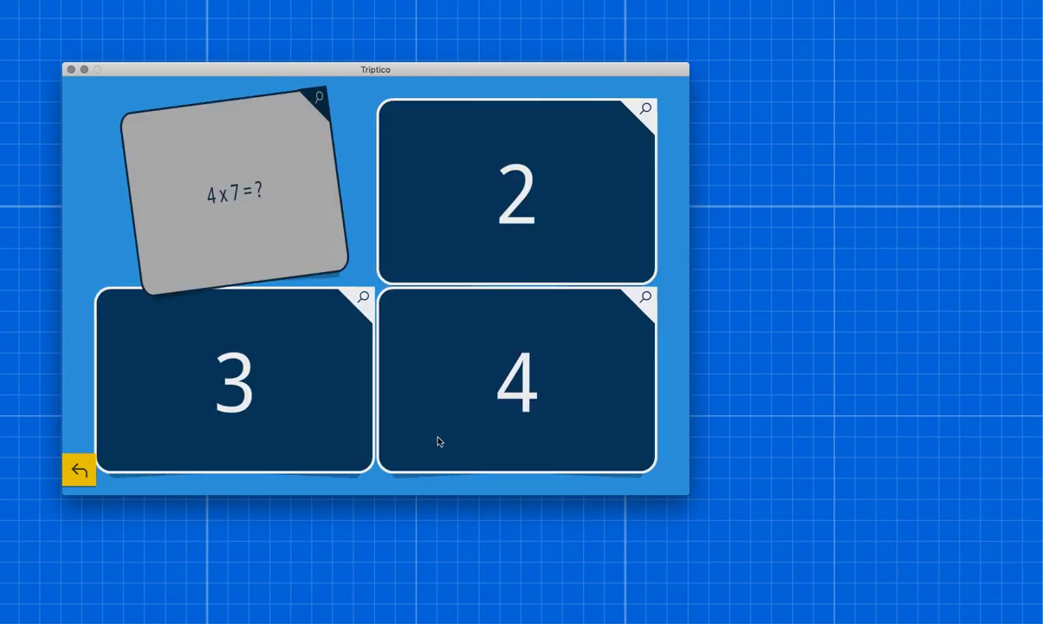
click(538, 231)
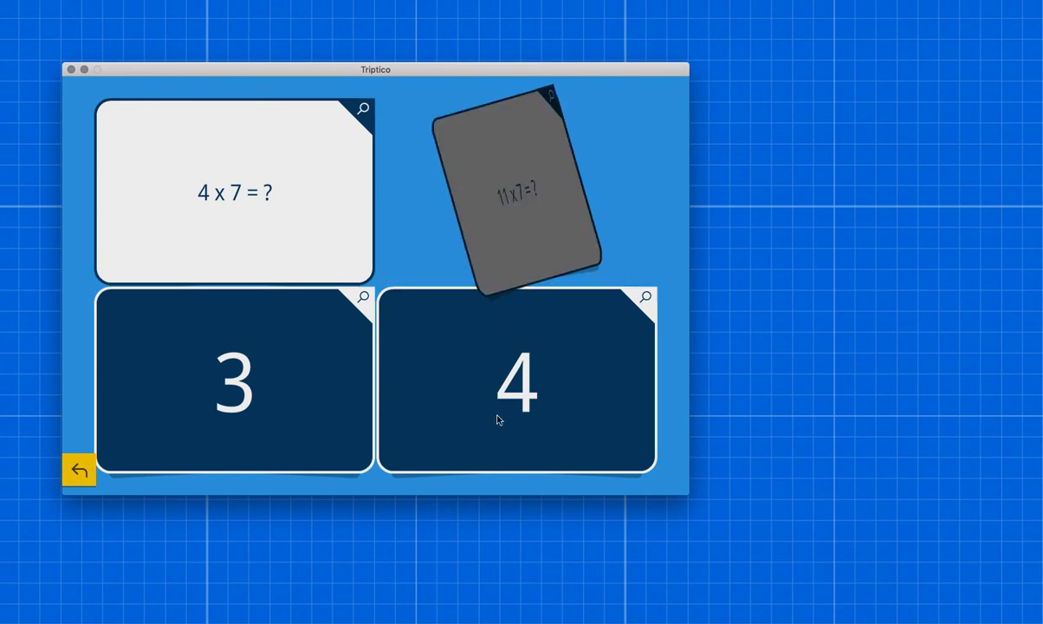
click(531, 380)
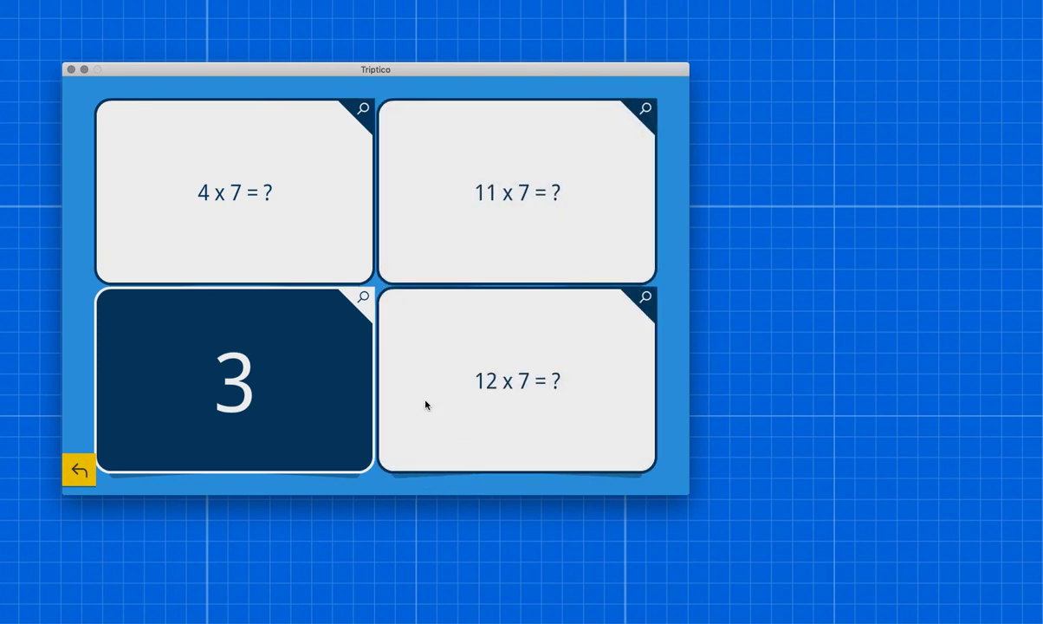
click(90, 474)
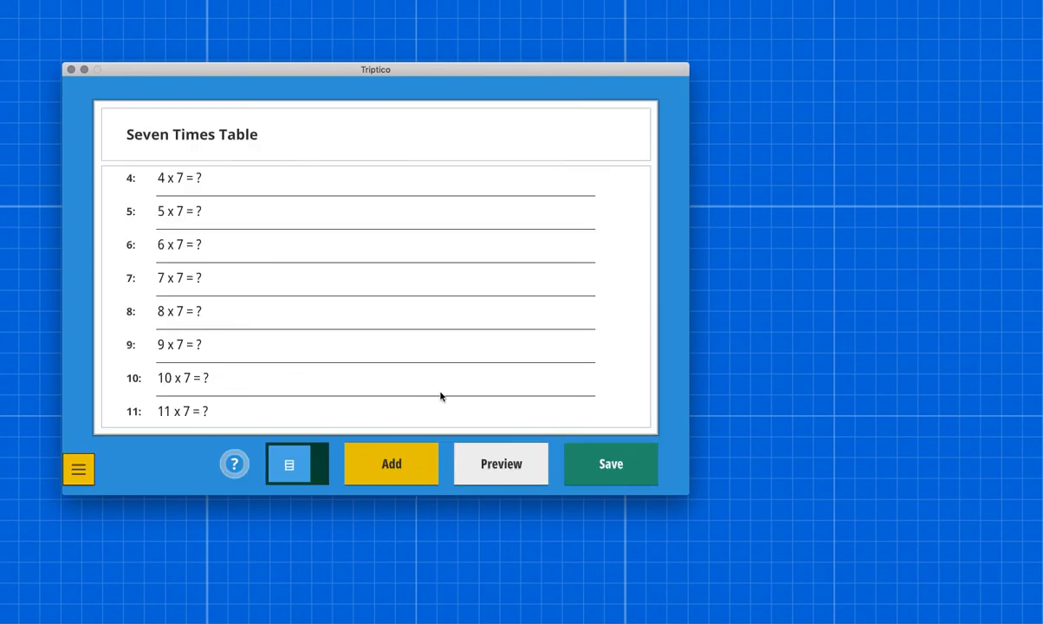
Step: Open the save form for the list and enter the filename "Seven Times Table"
click(622, 464)
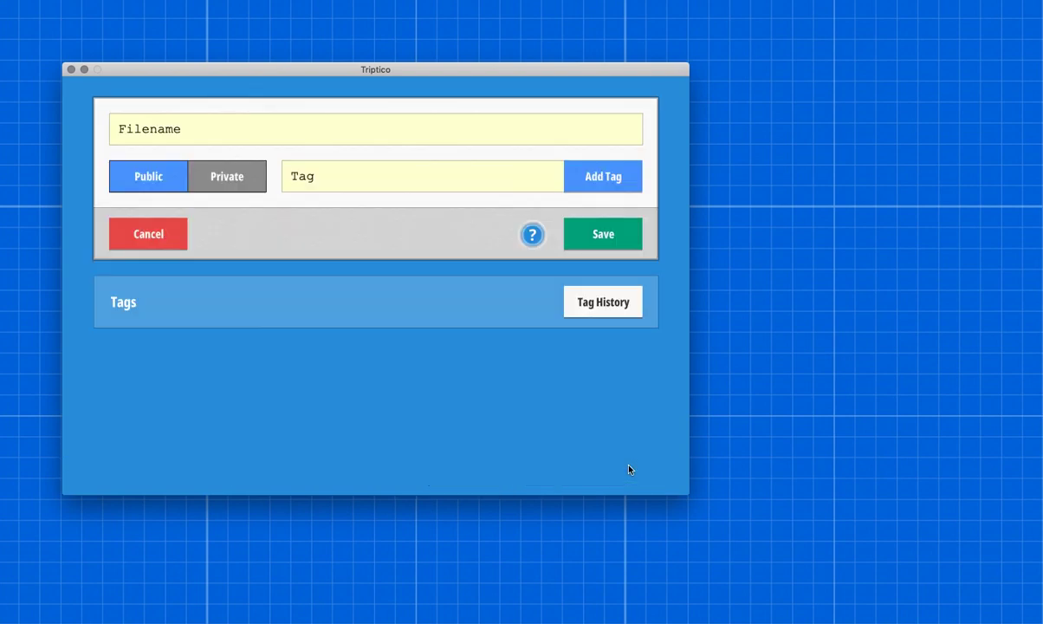
click(265, 128)
text(Seven Times Table)
Step: Add the tags Numeracy, Maths and Mathematics, and save the list
click(339, 177)
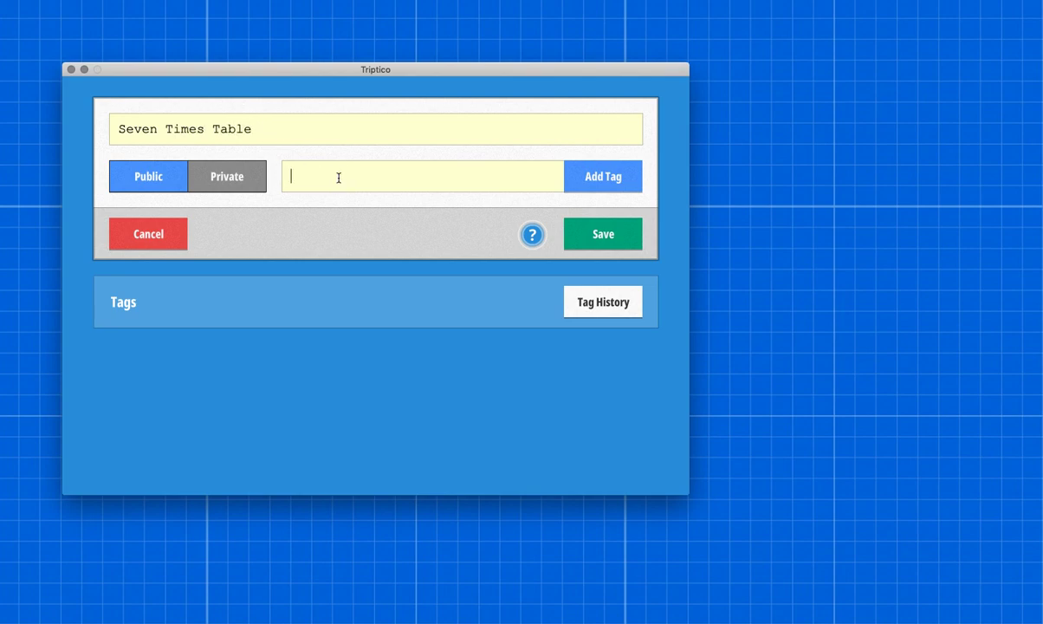
text(Numeracy)
click(585, 177)
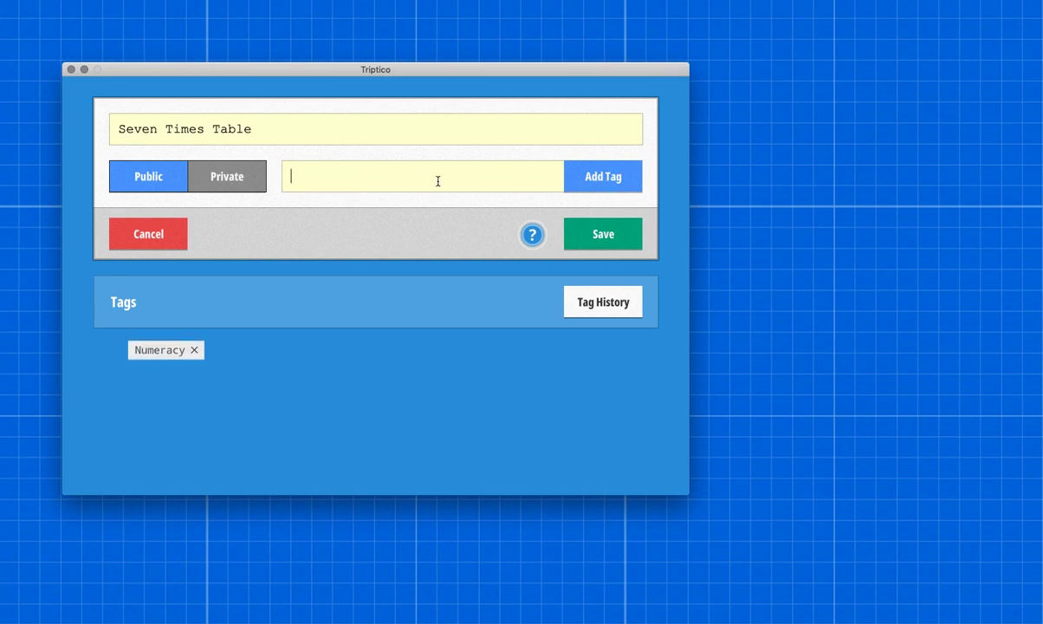
text(Maths)
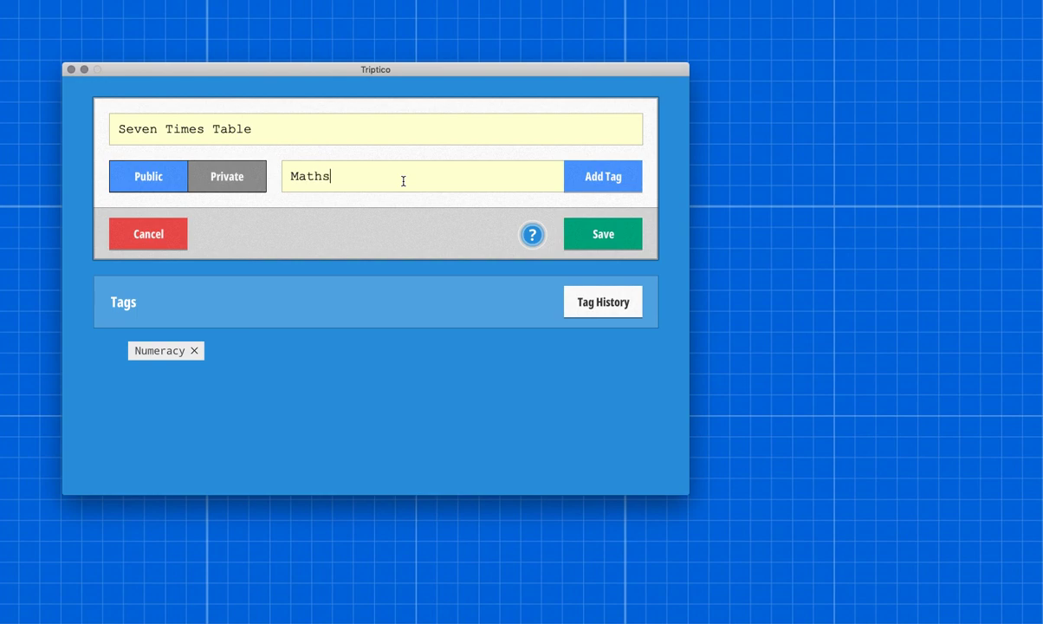
click(590, 186)
text(Mathematics)
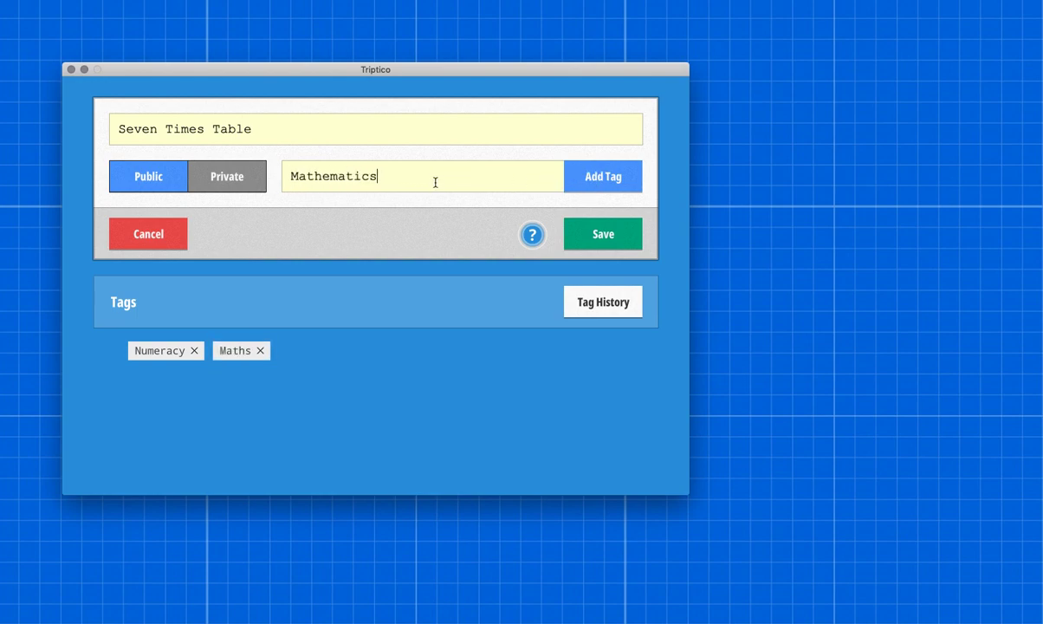
click(607, 178)
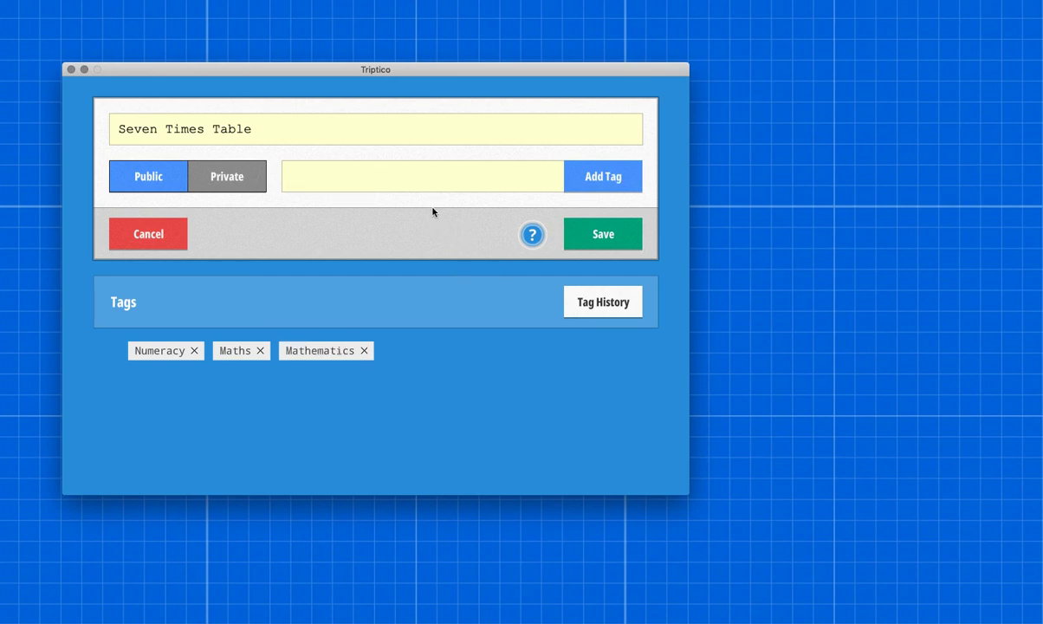
click(615, 244)
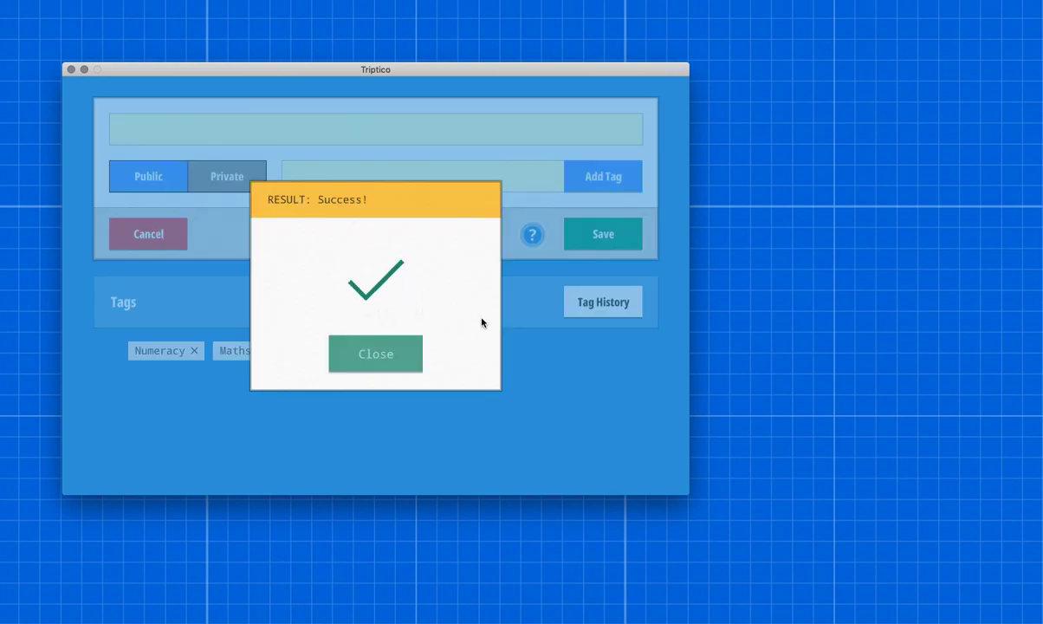
click(396, 357)
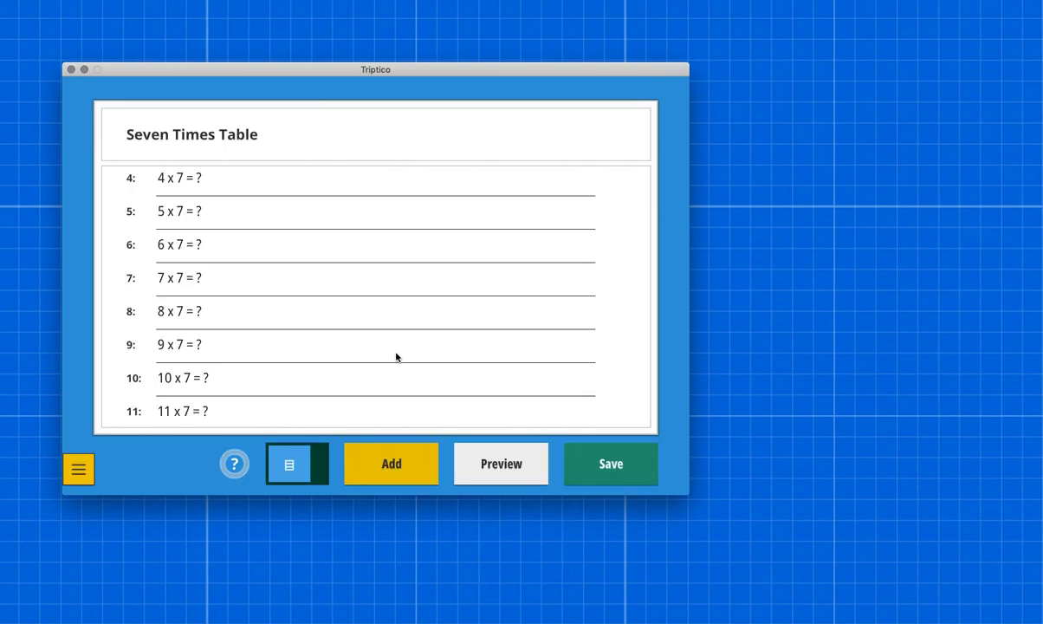
Step: Exit the editor to the main menu and open the Seven Times Table entry in the Activity Database
click(76, 466)
click(116, 434)
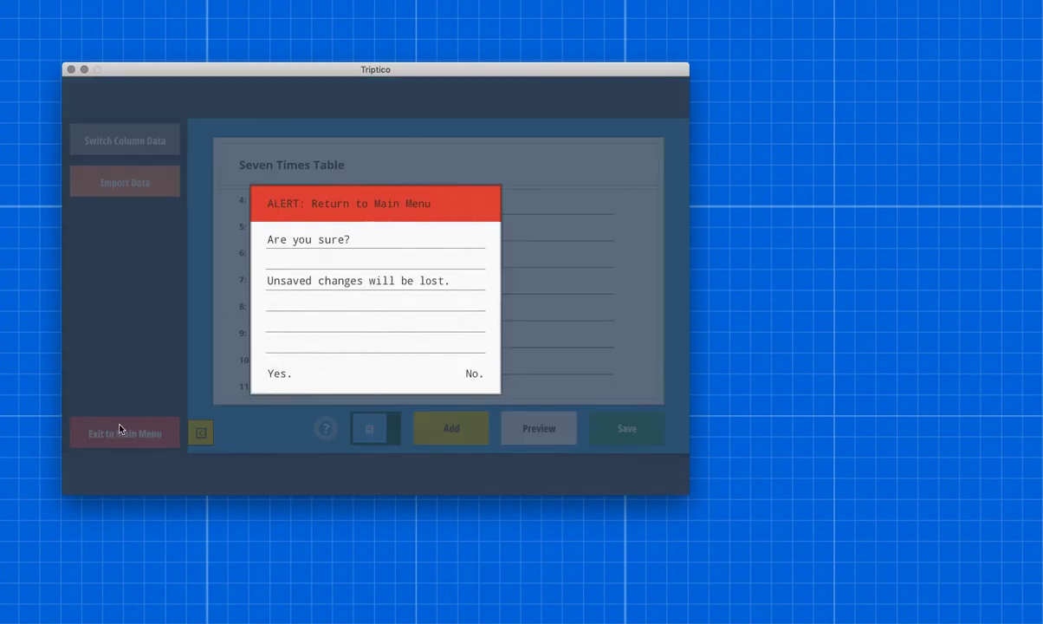
click(279, 369)
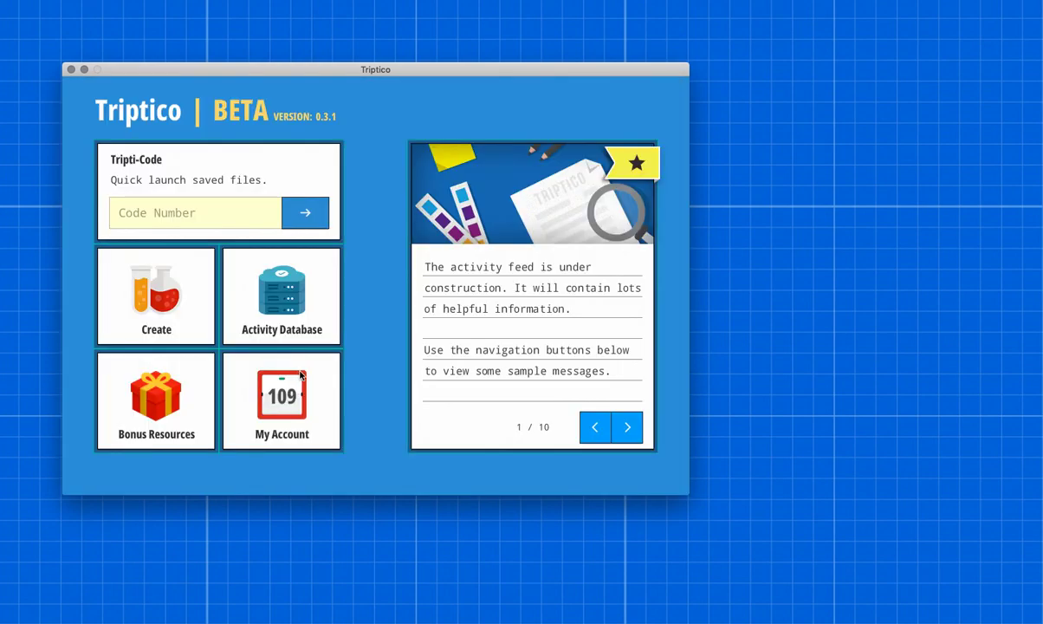
click(272, 279)
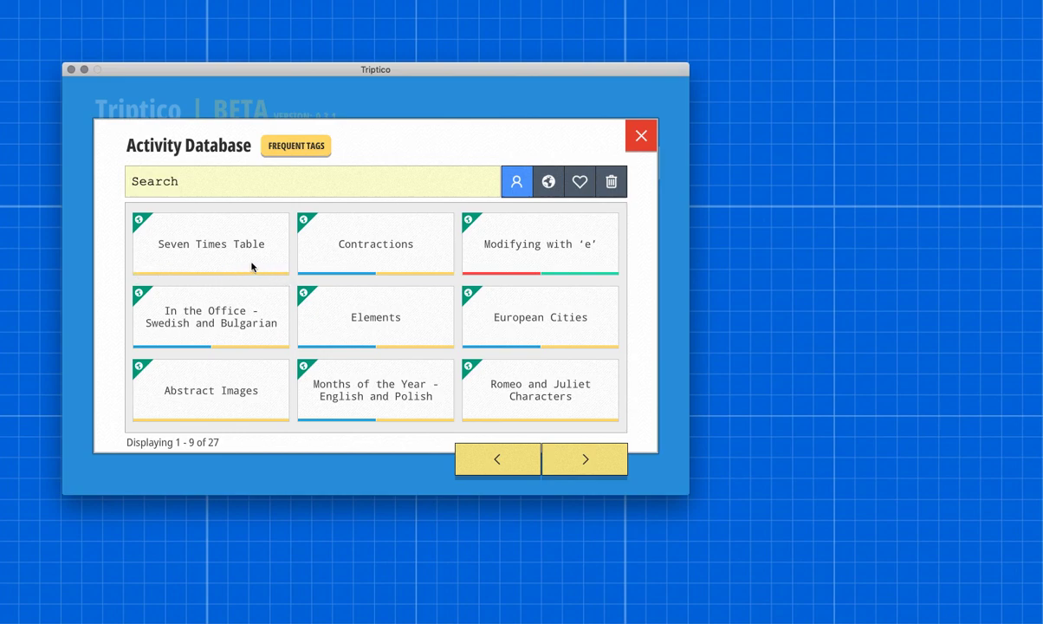
click(228, 243)
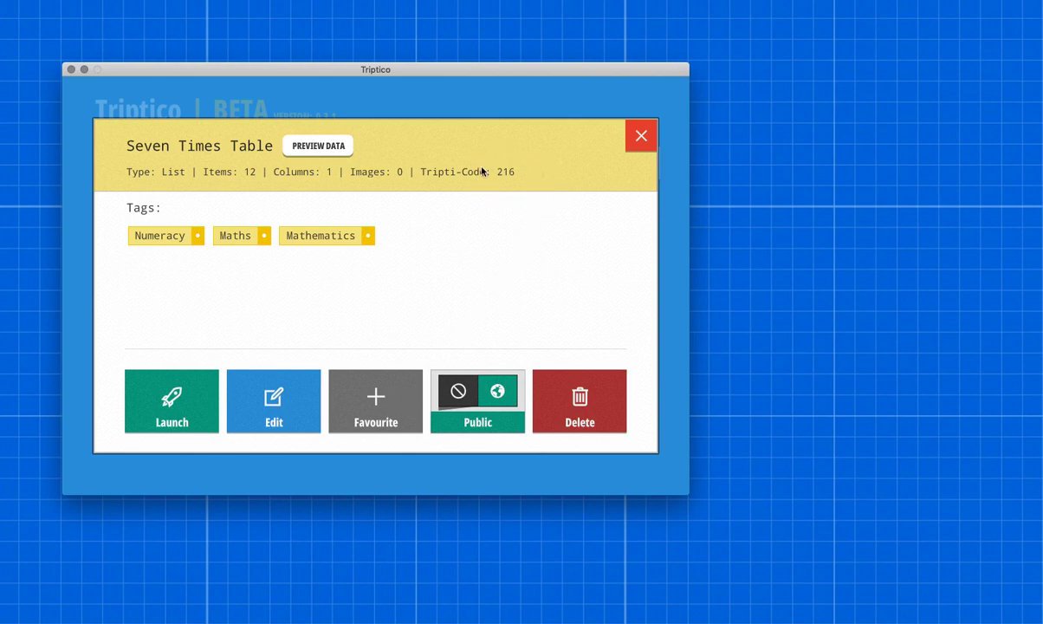
Step: Leave the Activity Database for the main menu and open the saved list with Tripti-Code 216
click(648, 140)
click(639, 137)
click(205, 212)
text(216)
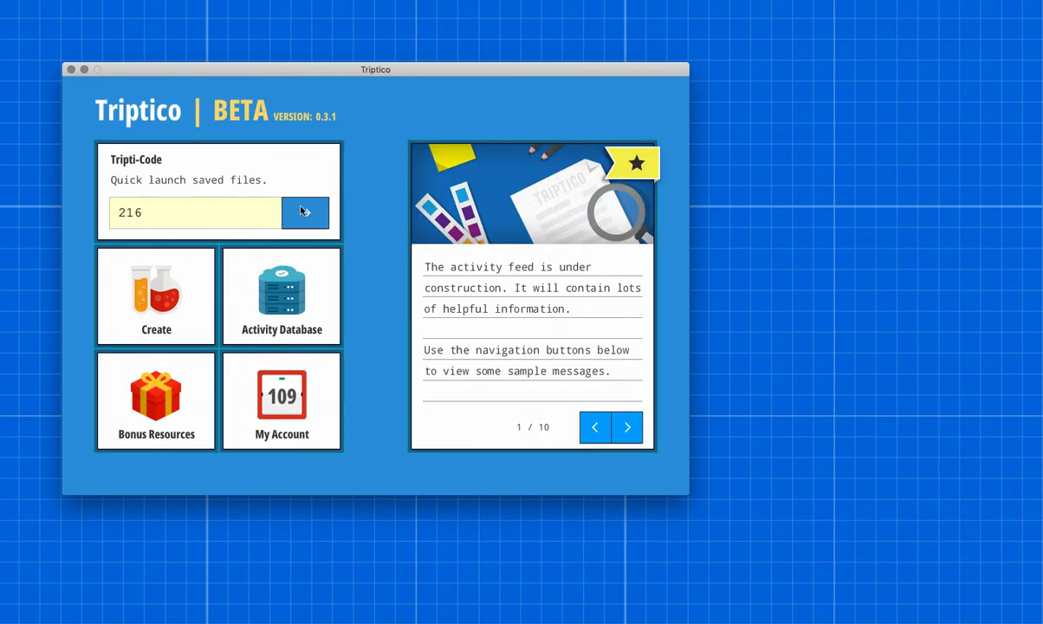
click(303, 212)
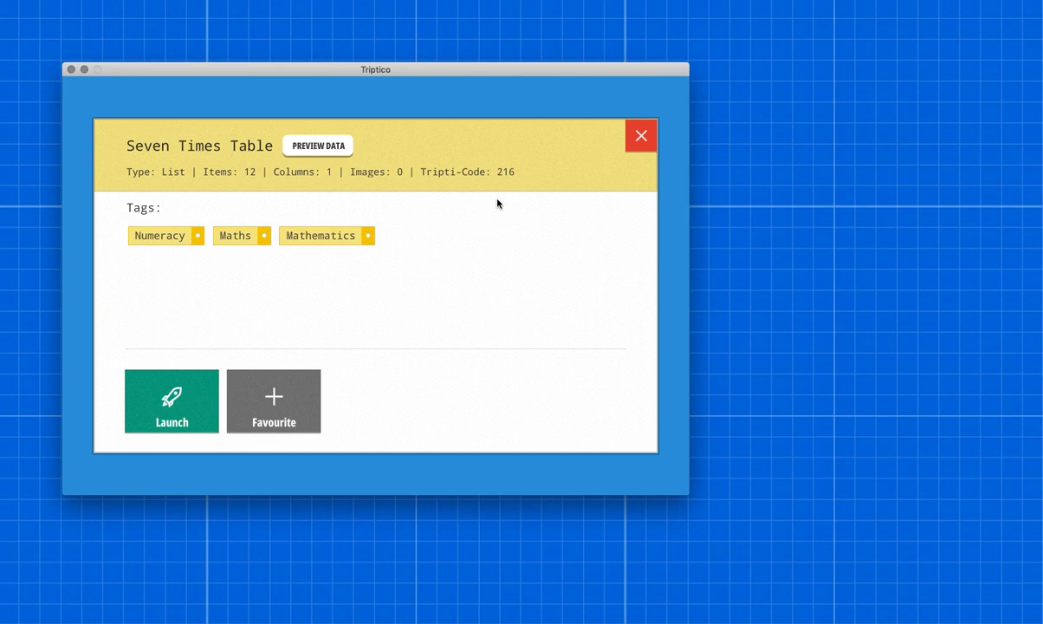
Step: Launch the Seven Times Table list with Word Magnets and move its window nearer the middle of the desktop
click(176, 381)
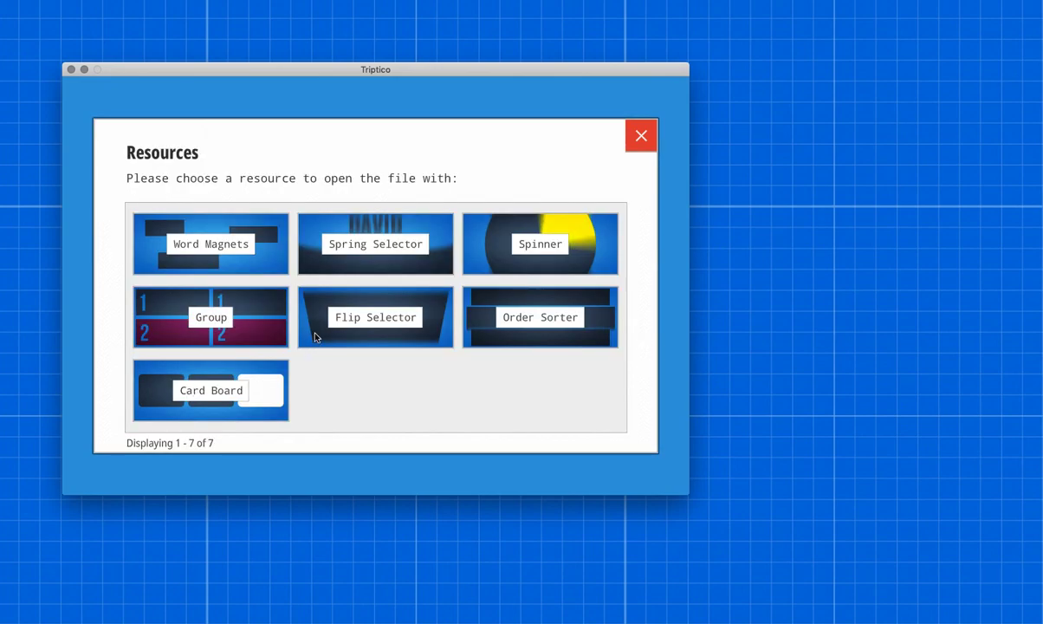
click(238, 244)
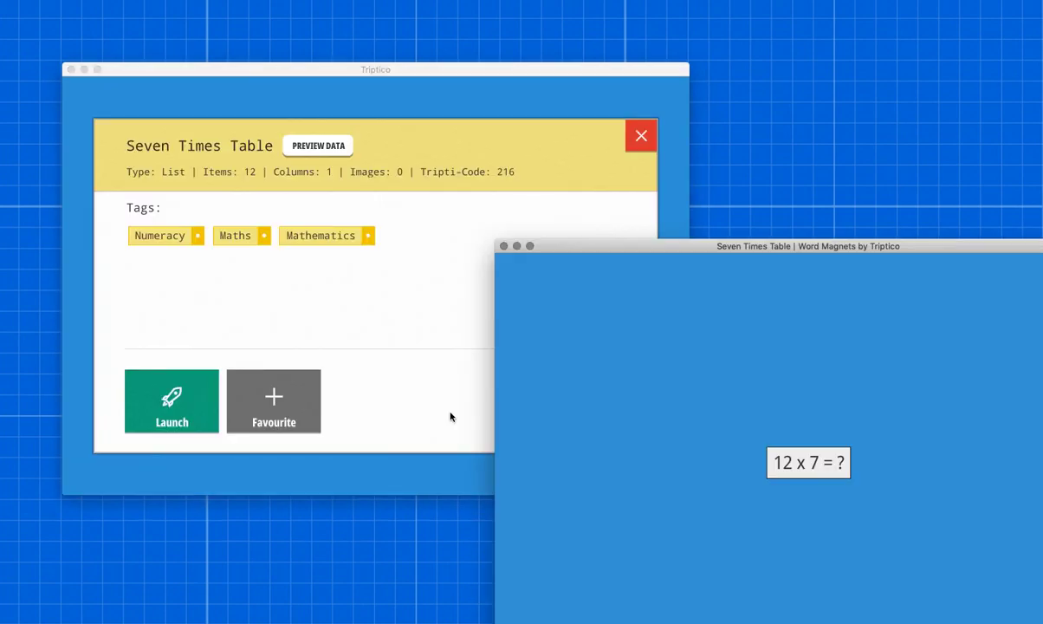
drag(709, 238, 536, 131)
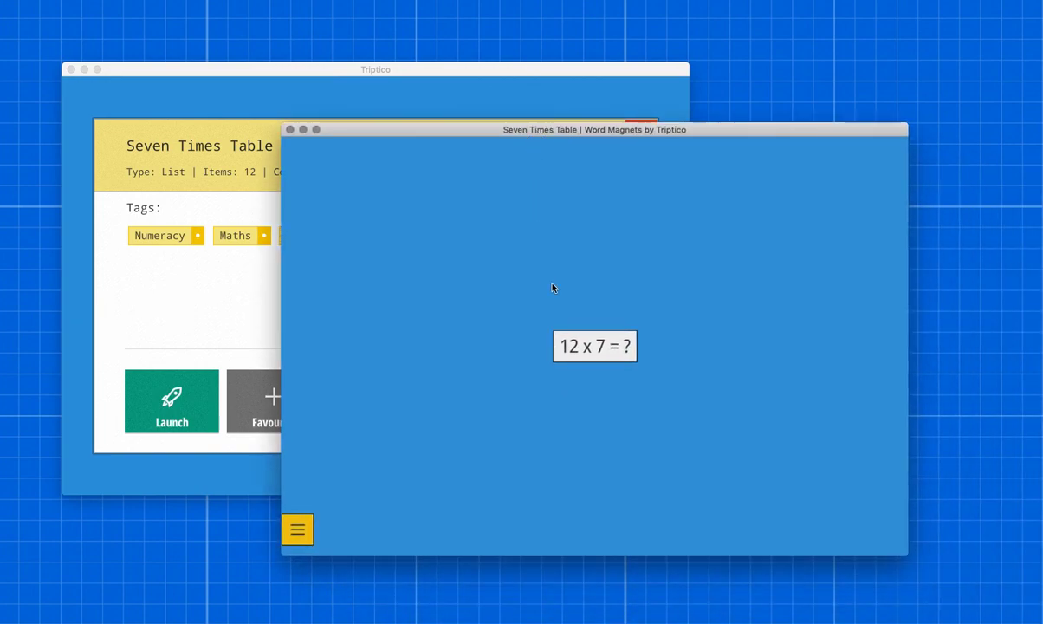
Step: Spread the stacked multiplication magnets from 12 x 7 down to 6 x 7 across the board, and close Word Magnets
drag(598, 357, 408, 198)
drag(582, 339, 430, 323)
drag(619, 350, 857, 412)
drag(571, 352, 394, 425)
drag(609, 352, 589, 261)
drag(720, 236, 773, 204)
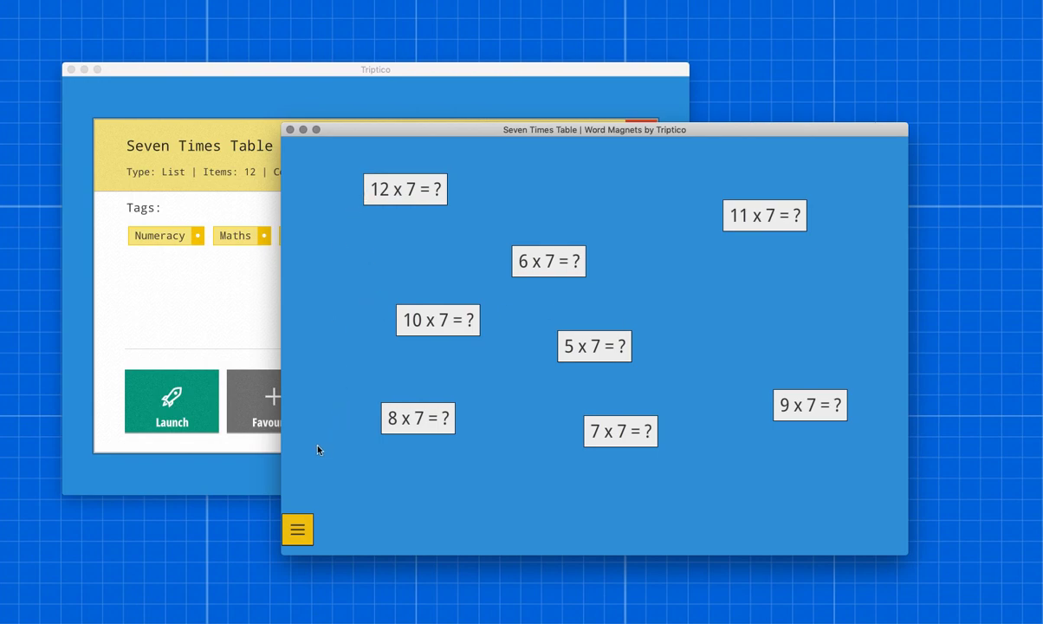
click(289, 129)
Step: Launch the list with Spring Selector to view a question, close the selector and return to the main menu
click(213, 381)
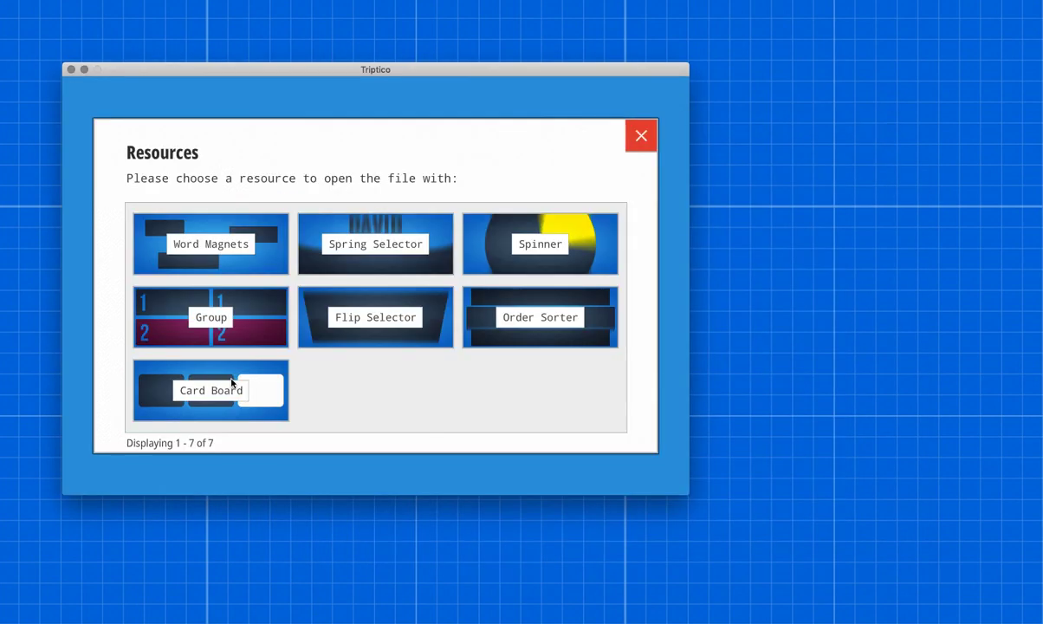
click(426, 257)
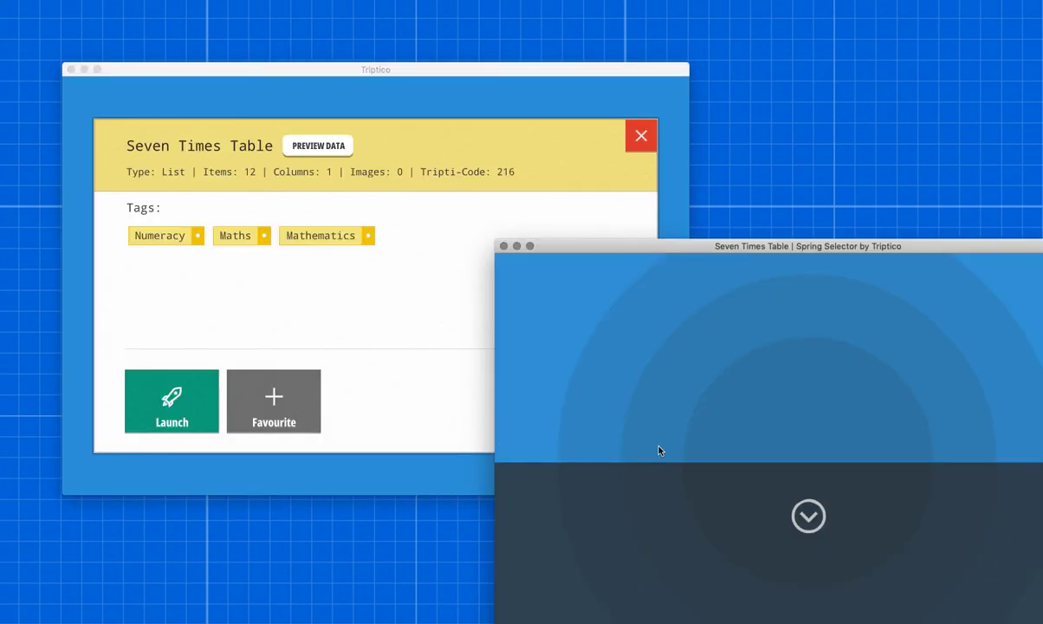
drag(703, 254, 473, 115)
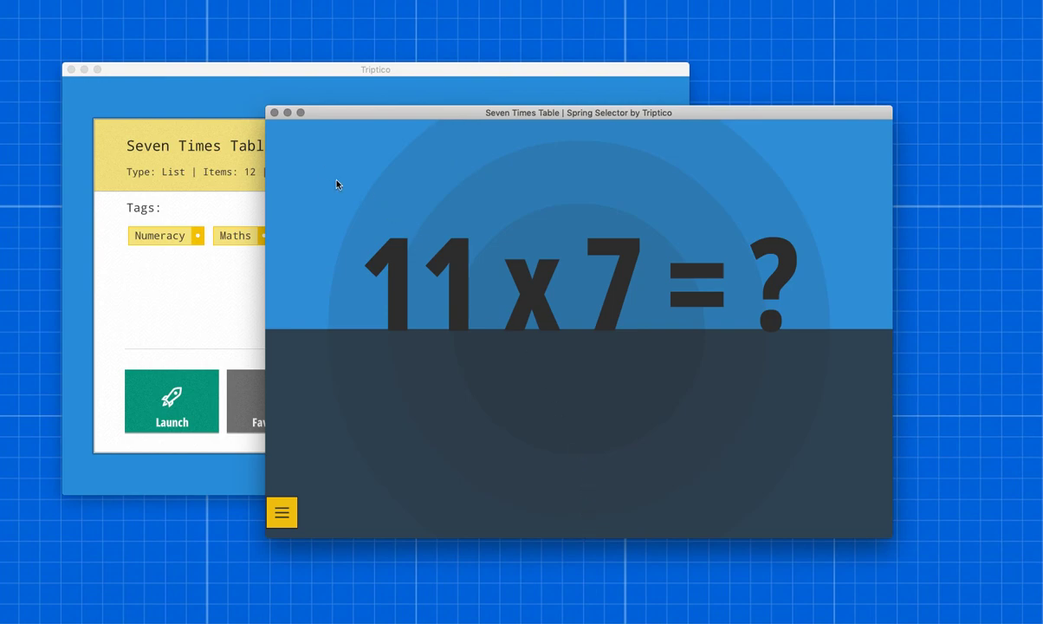
click(274, 112)
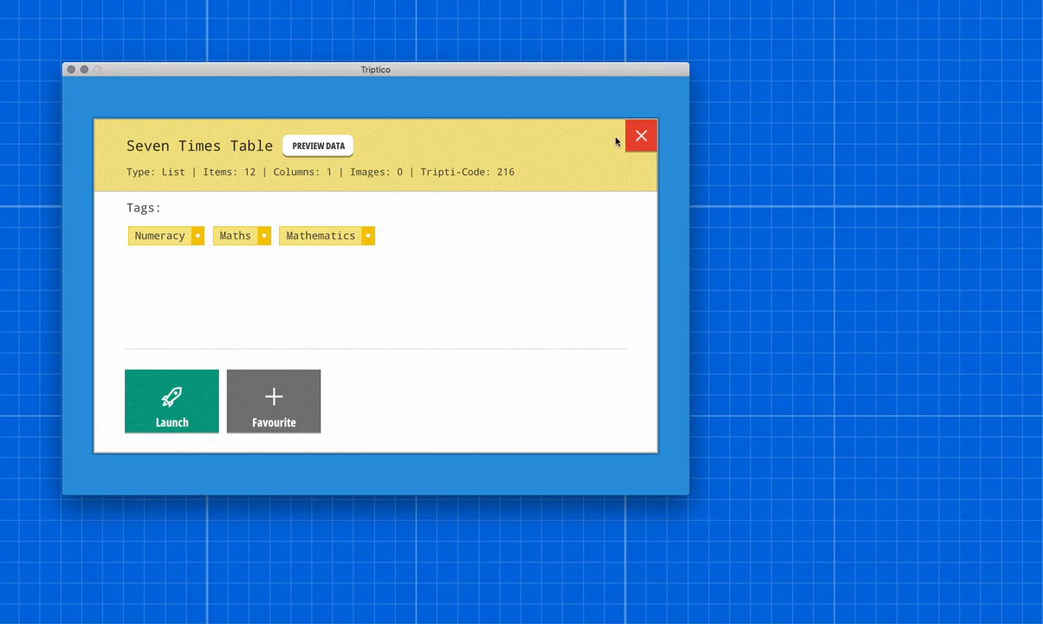
click(644, 139)
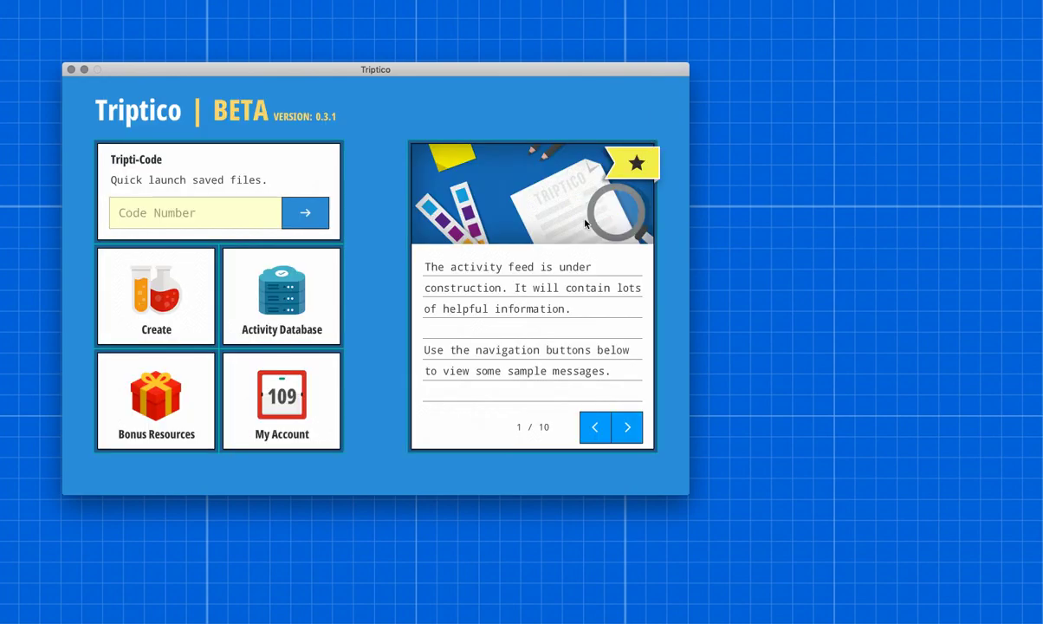